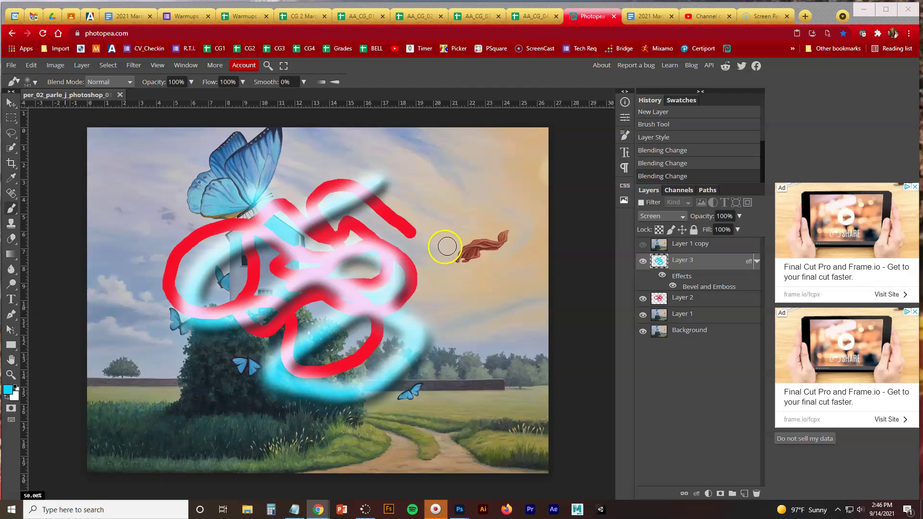
# Check the cyan Layer 3 and red Layer 2 scribbles, then drag Layer 3 to the trash
pyautogui.click(12, 102)
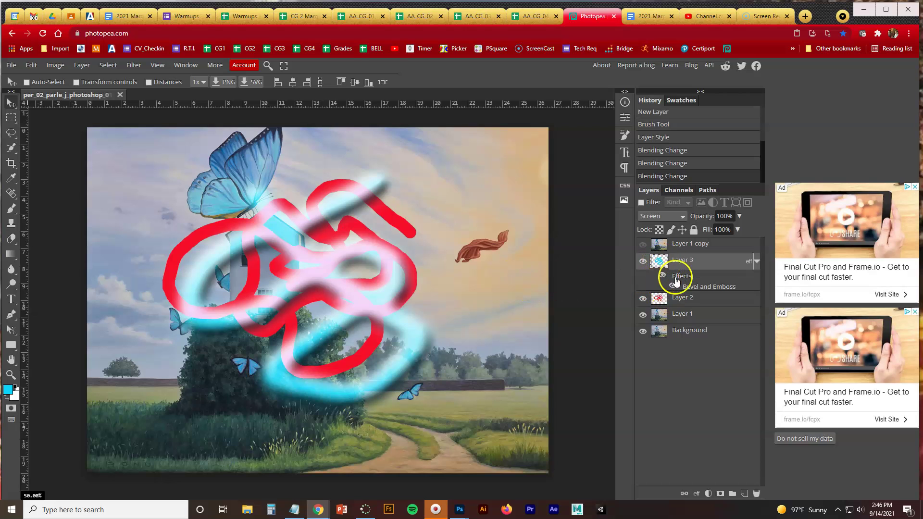
pyautogui.click(642, 261)
pyautogui.click(643, 261)
pyautogui.click(642, 298)
pyautogui.click(642, 298)
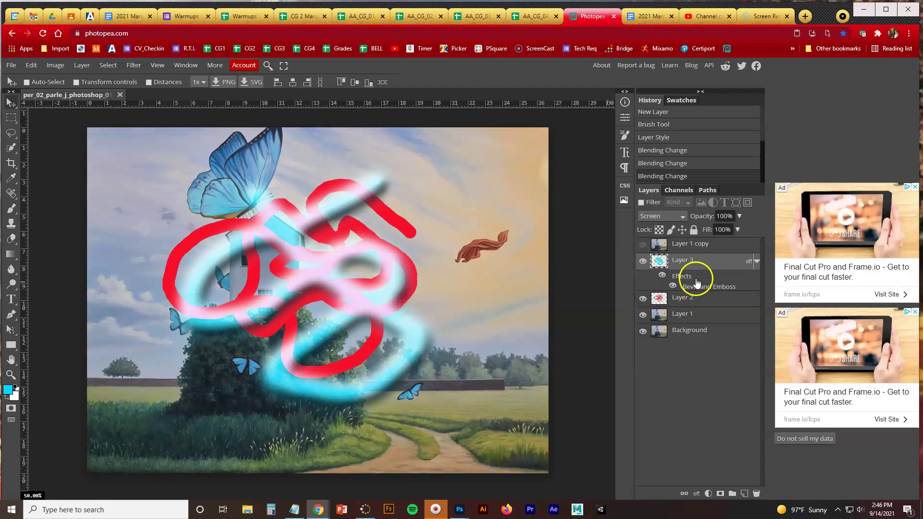
pyautogui.moveTo(696, 262)
pyautogui.mouseDown()
pyautogui.moveTo(706, 446)
pyautogui.moveTo(755, 493)
pyautogui.moveTo(692, 263)
pyautogui.moveTo(755, 490)
pyautogui.mouseUp()
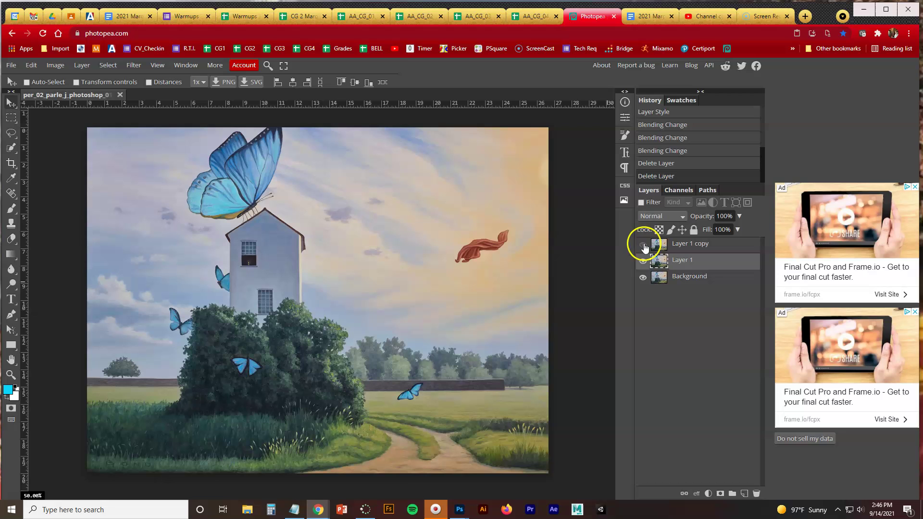
# Toggle layer visibility to check transparency, leaving all three visible and Layer 1 copy selected
pyautogui.click(642, 262)
pyautogui.click(642, 277)
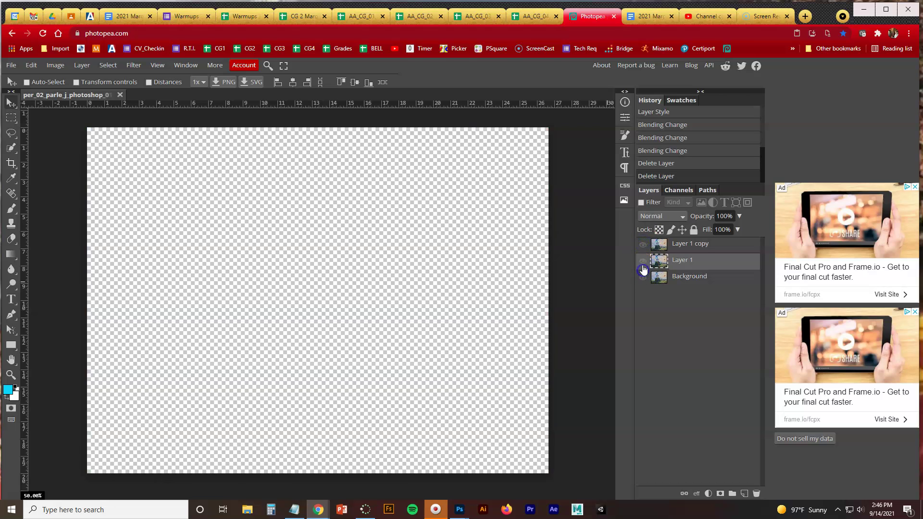
pyautogui.click(643, 260)
pyautogui.click(642, 243)
pyautogui.click(645, 278)
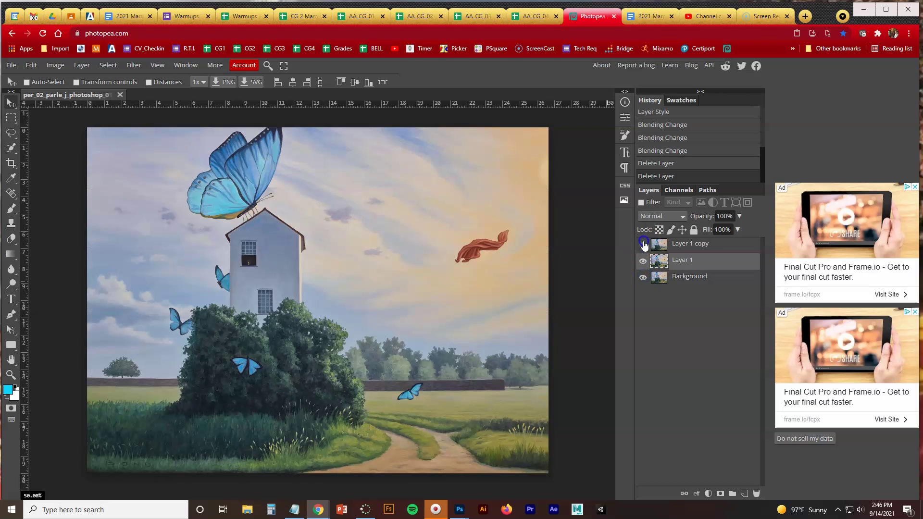
pyautogui.click(643, 277)
pyautogui.click(642, 260)
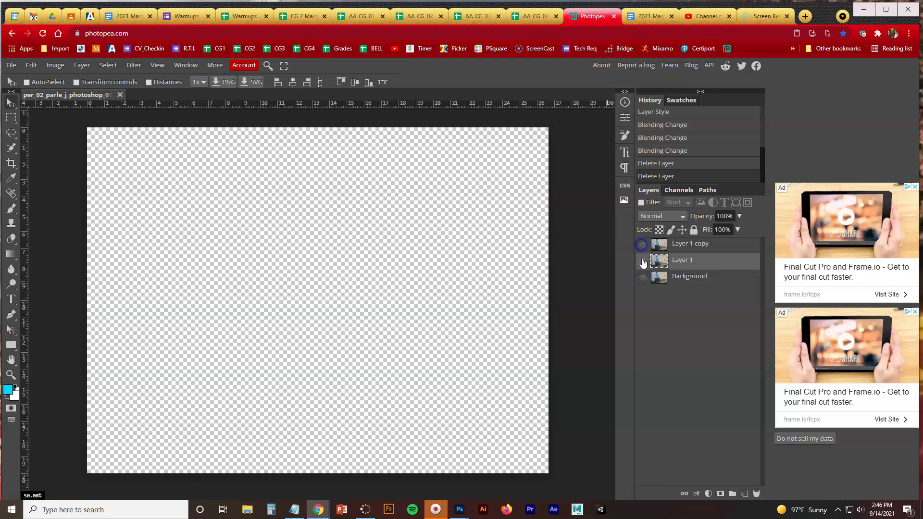
pyautogui.click(643, 260)
pyautogui.click(643, 246)
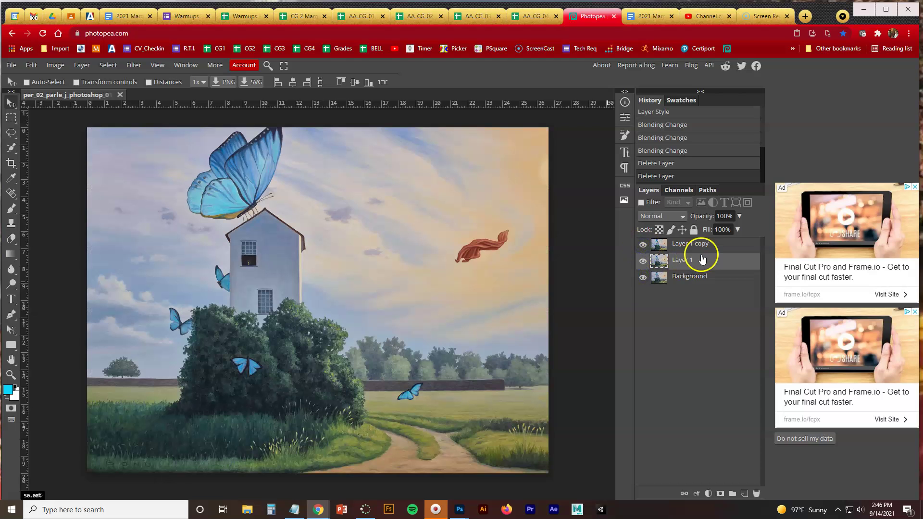
pyautogui.click(693, 245)
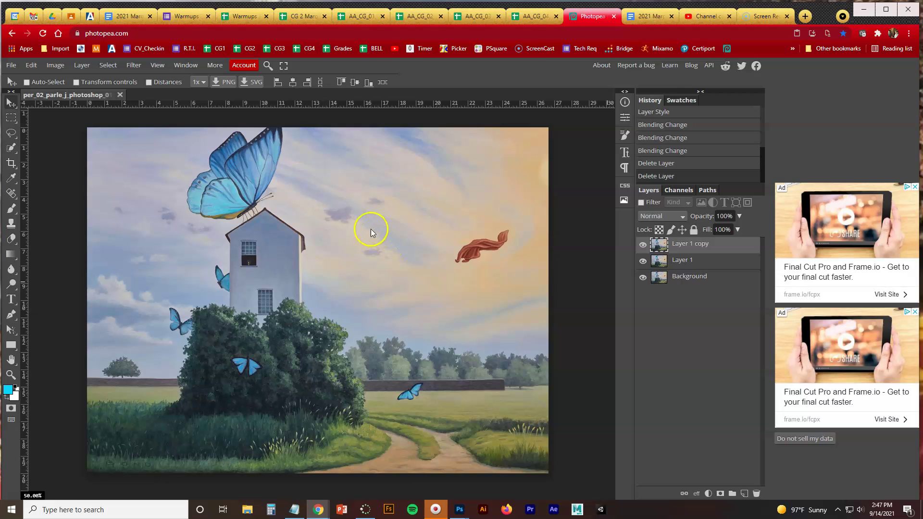
# Set Image Size units to inches and width to 15, giving 15 × 11.25 at 72 DPI
pyautogui.click(59, 68)
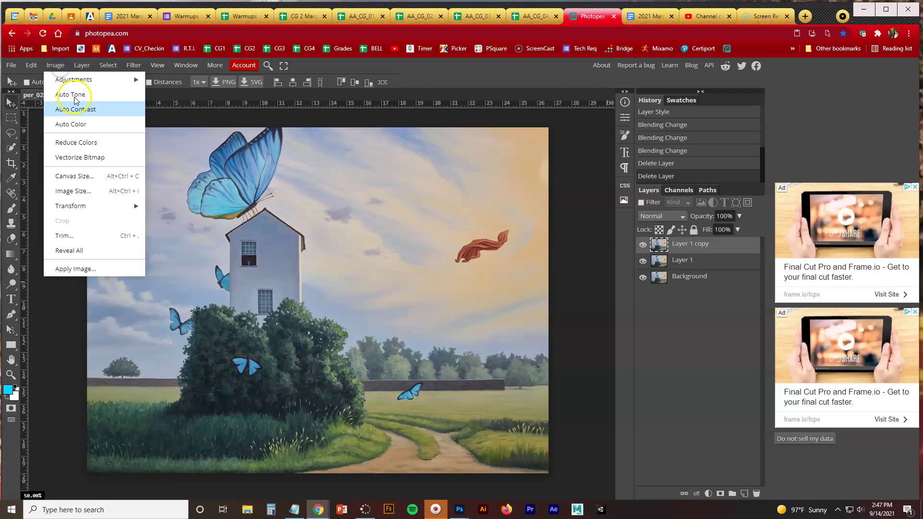
pyautogui.click(73, 191)
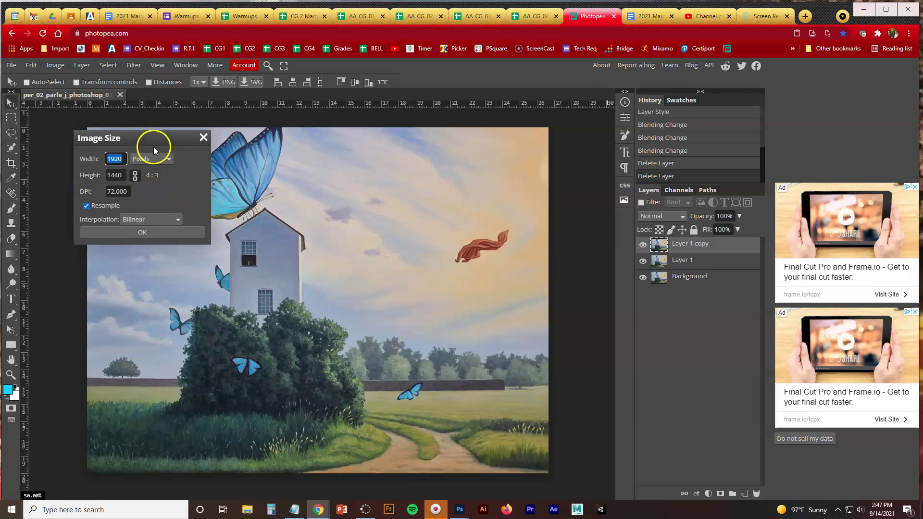
pyautogui.moveTo(154, 146); pyautogui.dragTo(319, 169)
pyautogui.click(321, 183)
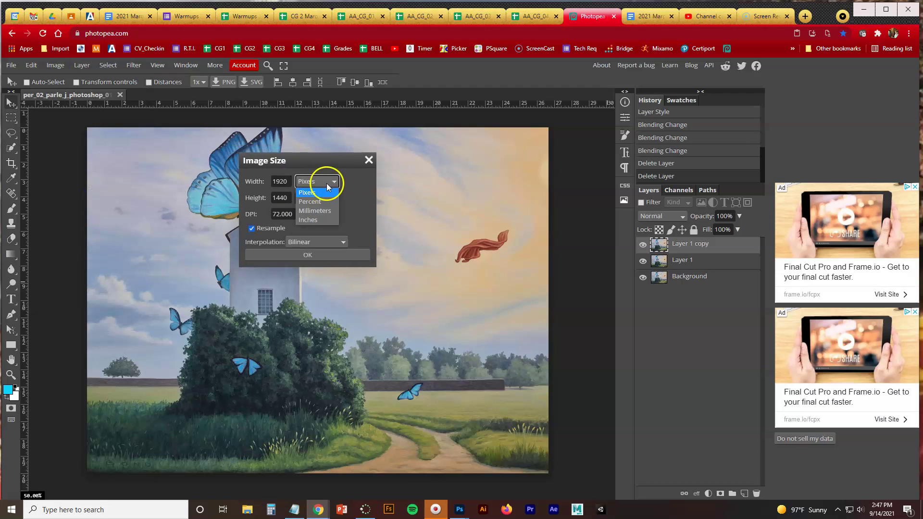
pyautogui.click(318, 218)
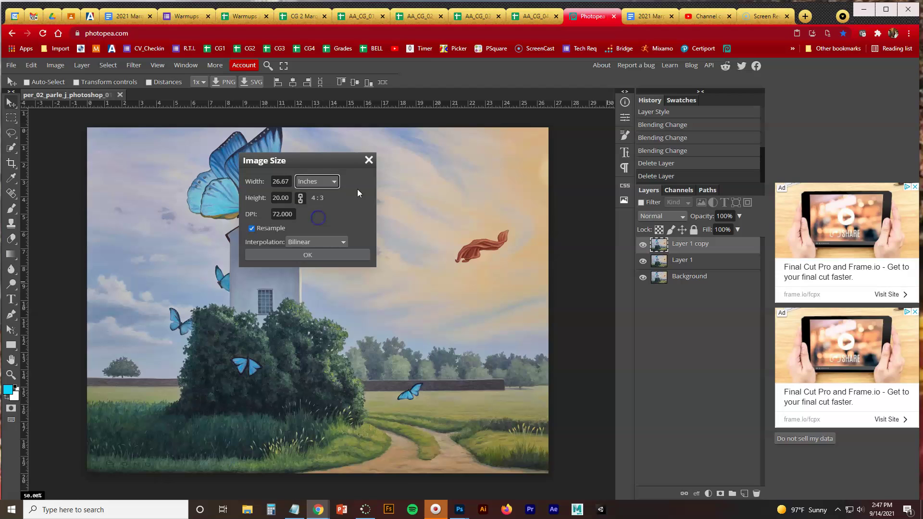
pyautogui.click(272, 181)
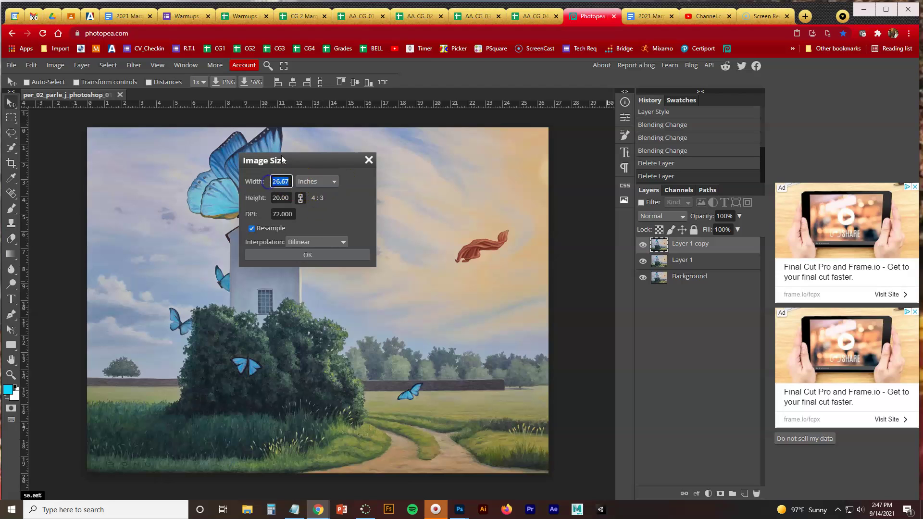
pyautogui.write('15')
pyautogui.click(346, 211)
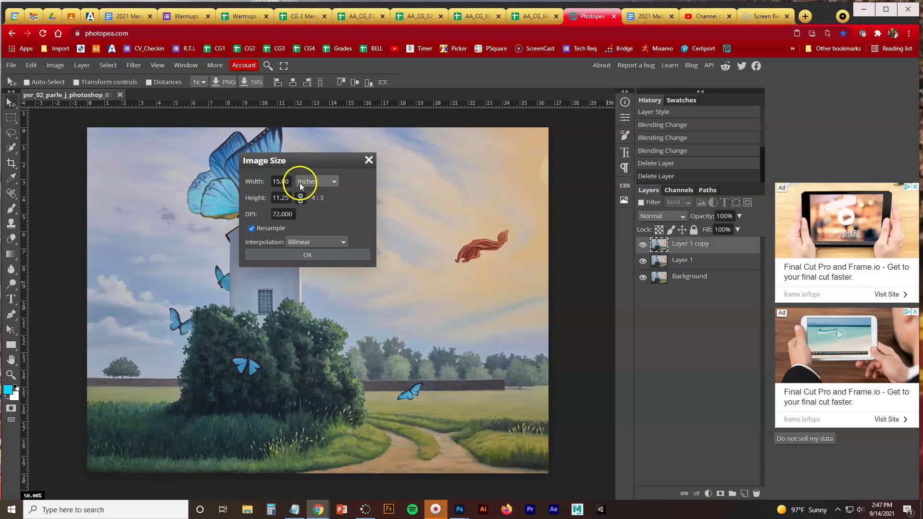
pyautogui.click(331, 255)
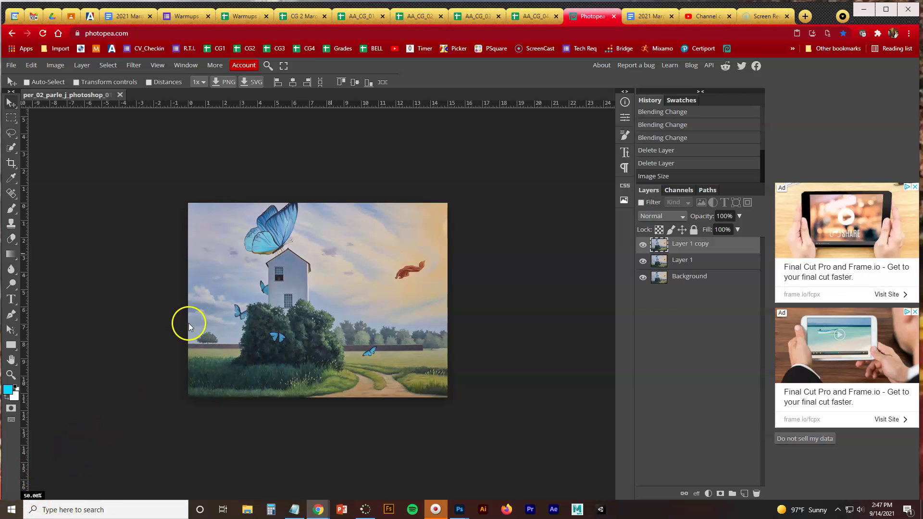
# Zoom in on the house to 100%, then zoom back out to 66.67%
pyautogui.click(9, 375)
pyautogui.click(11, 374)
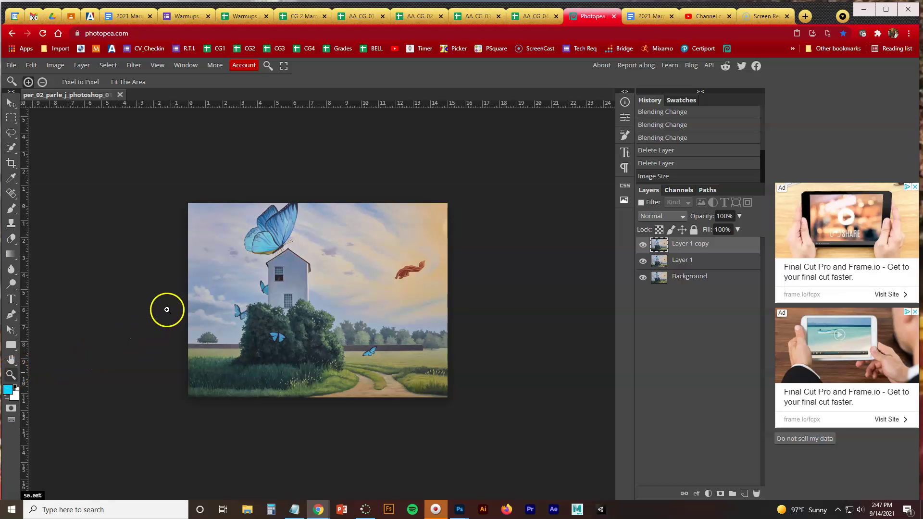
pyautogui.click(315, 291)
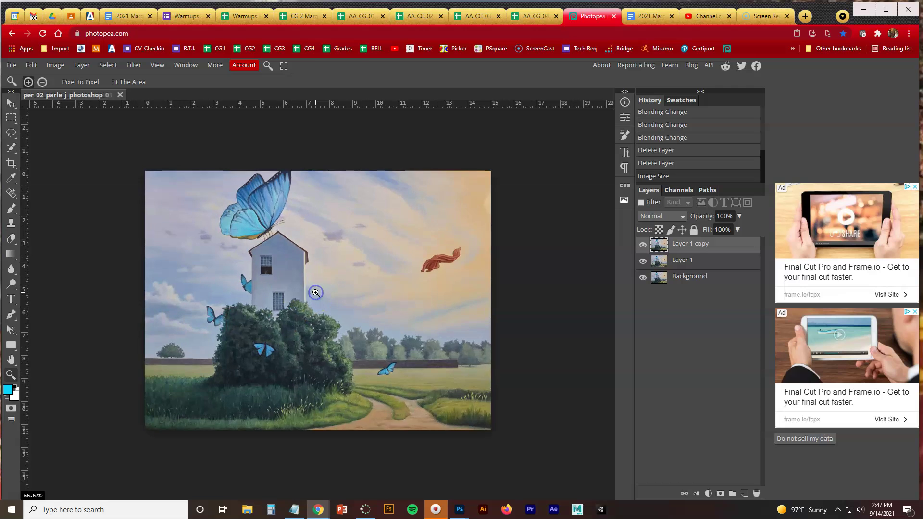
pyautogui.click(316, 292)
pyautogui.keyDown('alt'); pyautogui.click(315, 292); pyautogui.keyUp('alt')
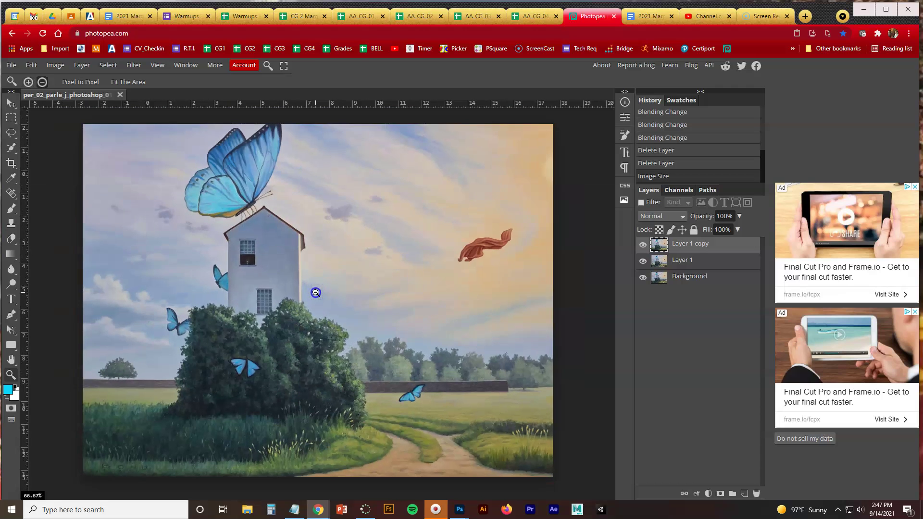
pyautogui.click(42, 82)
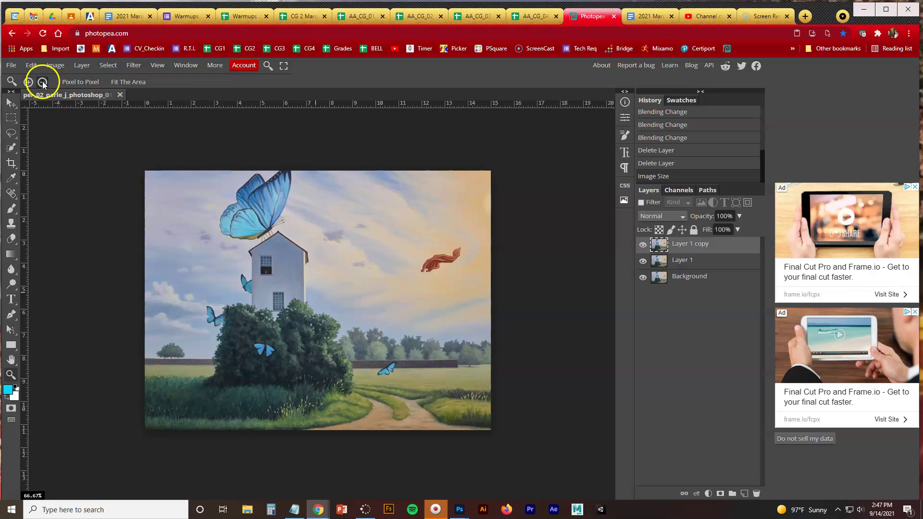
pyautogui.keyDown('alt'); pyautogui.click(286, 290); pyautogui.keyUp('alt')
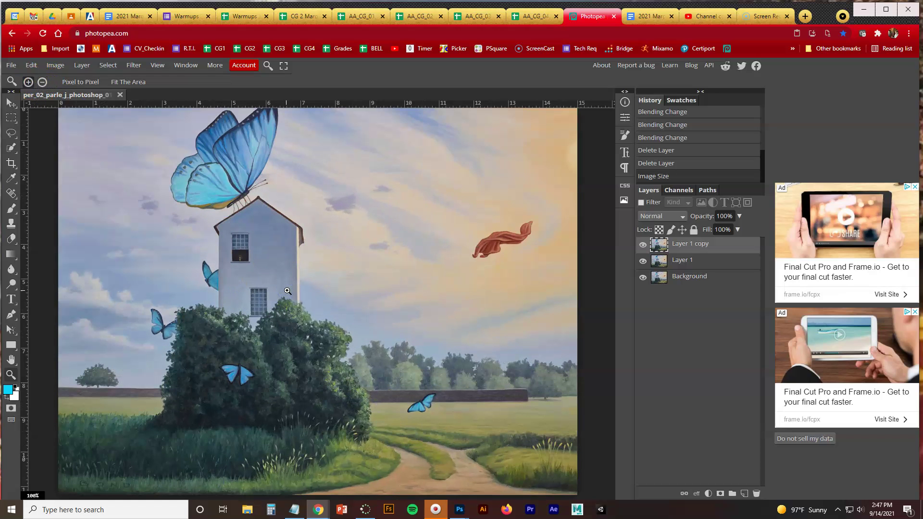
pyautogui.click(287, 291)
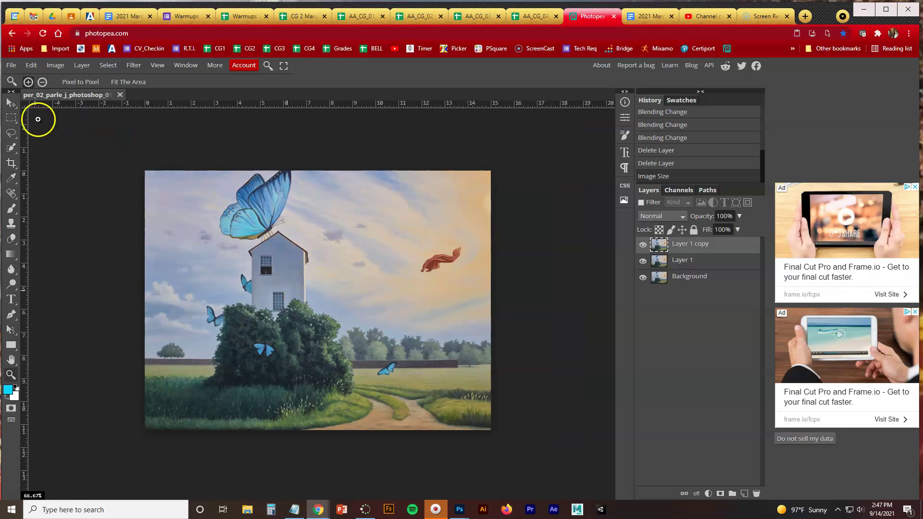
# Drag Layer 1 copy down and right over the landscape, then nudge it slightly back up-left
pyautogui.click(12, 104)
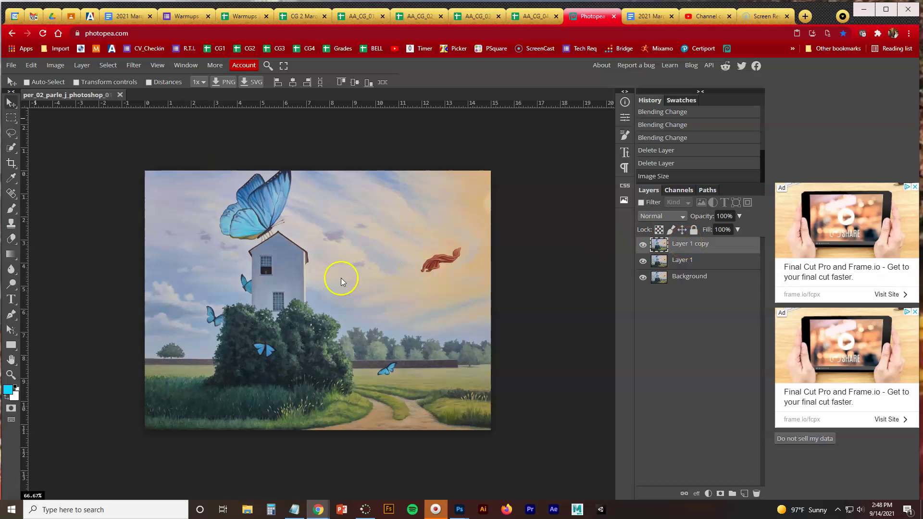
pyautogui.moveTo(181, 209); pyautogui.dragTo(322, 301)
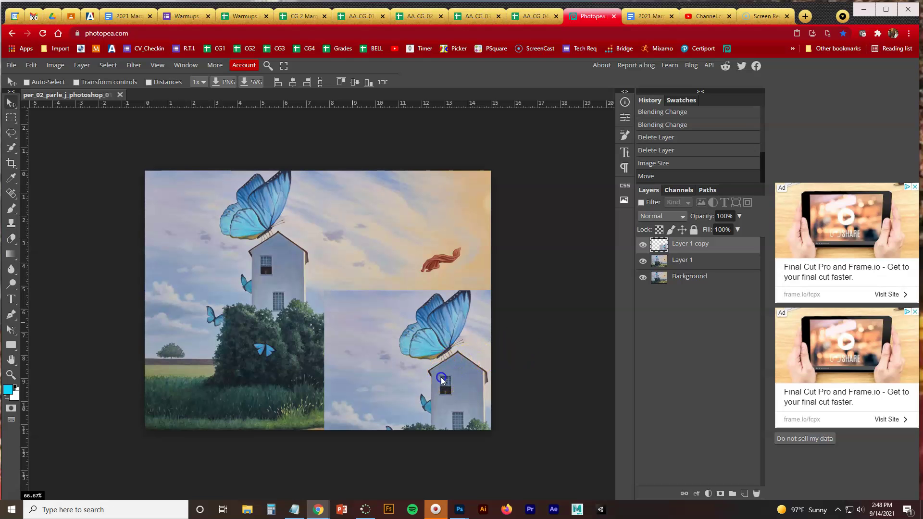
pyautogui.moveTo(443, 381)
pyautogui.mouseDown()
pyautogui.moveTo(428, 363)
pyautogui.moveTo(295, 283)
pyautogui.moveTo(441, 371)
pyautogui.mouseUp()
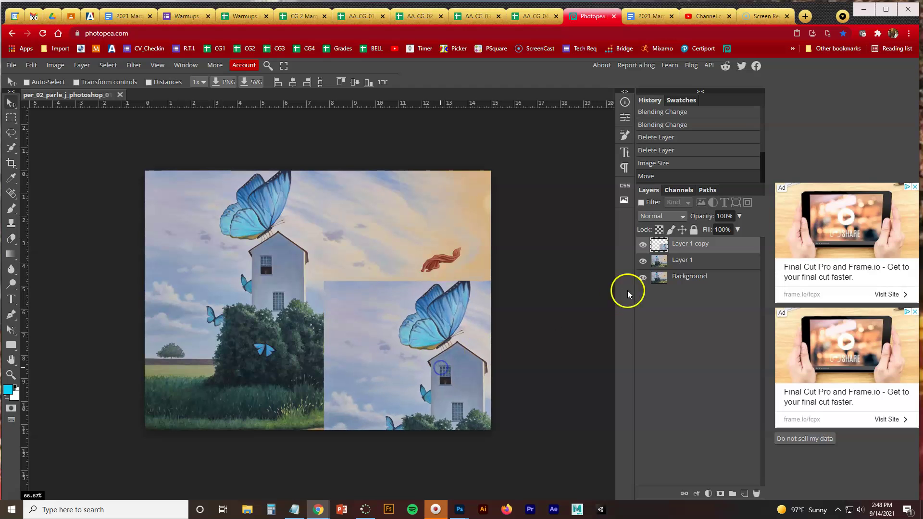
# Isolate the offset copy by toggling layer visibility, then nudge Layer 1 copy slightly up-left
pyautogui.click(643, 244)
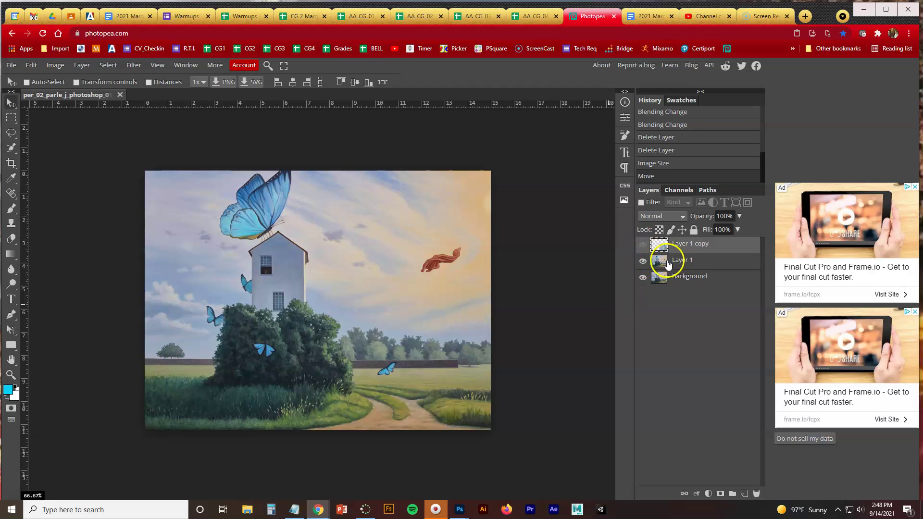
pyautogui.click(642, 245)
pyautogui.click(642, 260)
pyautogui.click(642, 277)
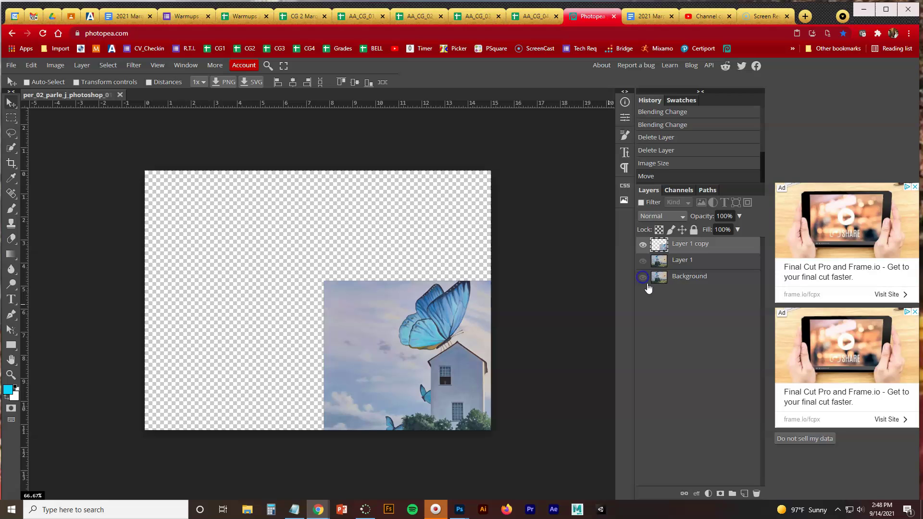
pyautogui.click(643, 260)
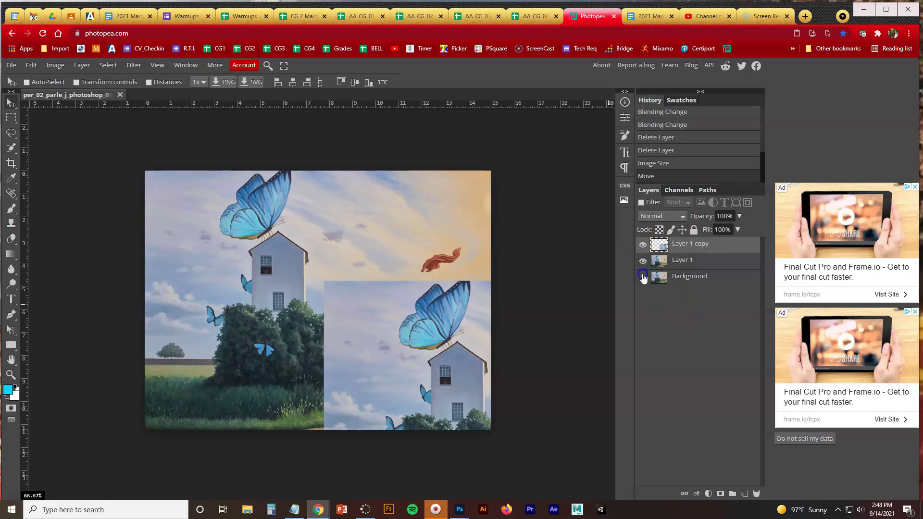
pyautogui.click(643, 276)
pyautogui.moveTo(428, 359); pyautogui.dragTo(414, 352)
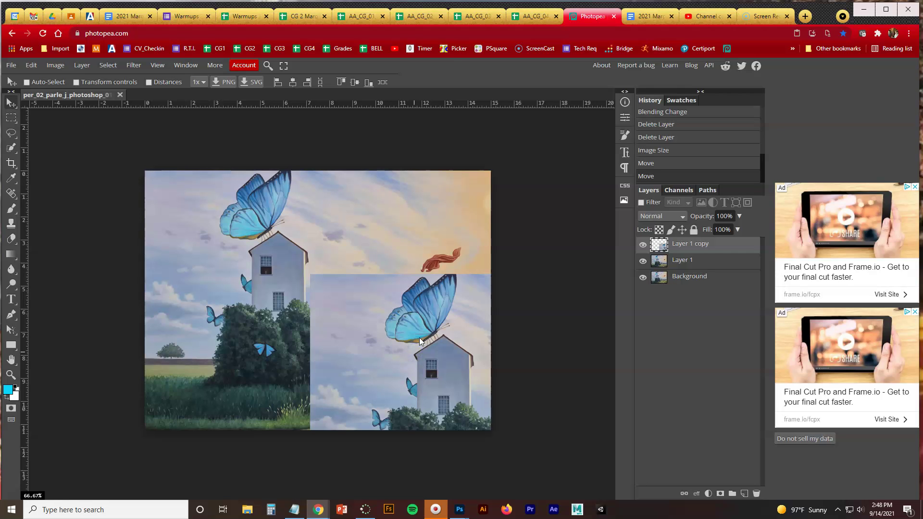
# Enable Auto-Select and click each picture to tell Layer 1 from Layer 1 copy
pyautogui.click(56, 83)
pyautogui.click(208, 217)
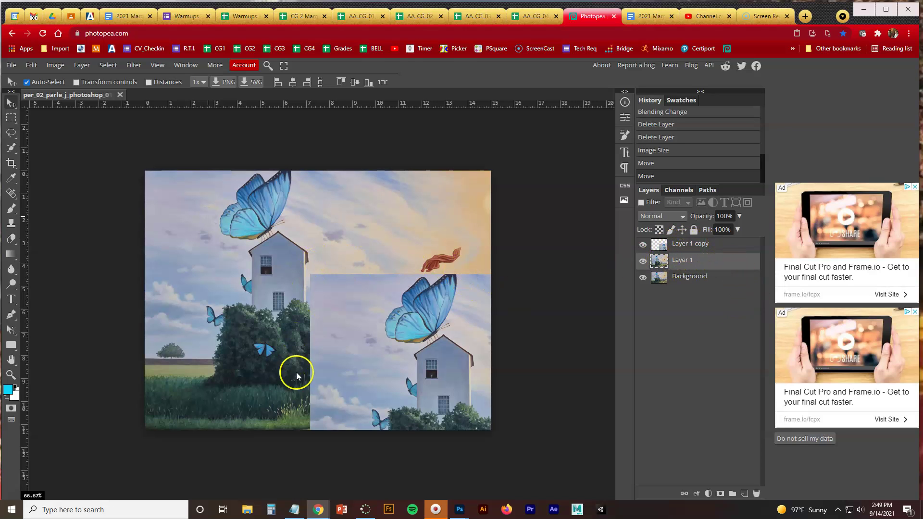
pyautogui.click(379, 333)
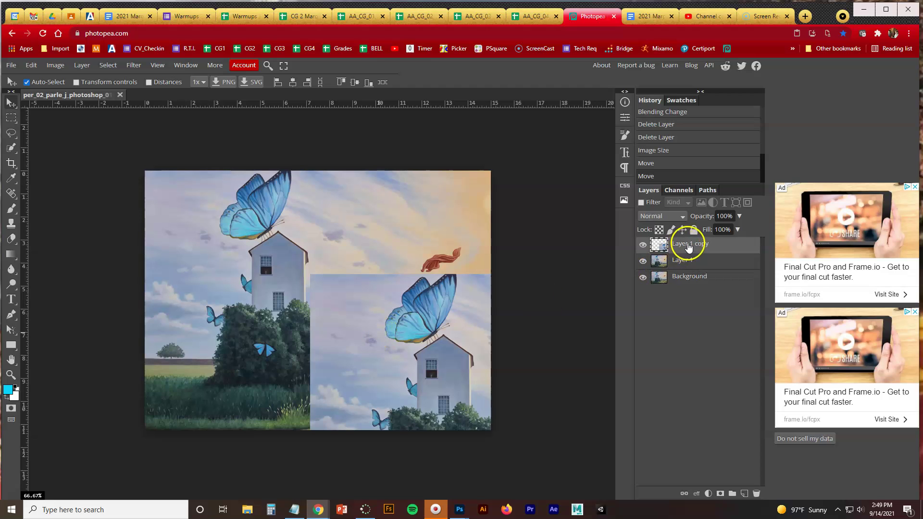
pyautogui.click(219, 234)
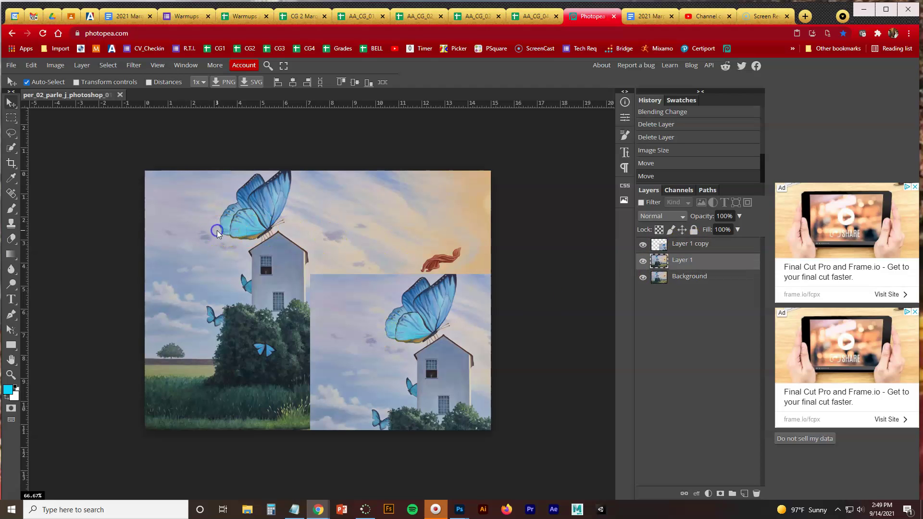
pyautogui.click(417, 329)
pyautogui.click(236, 259)
# Cycle through the layer rows, finishing with Layer 1 copy as the working layer
pyautogui.click(658, 246)
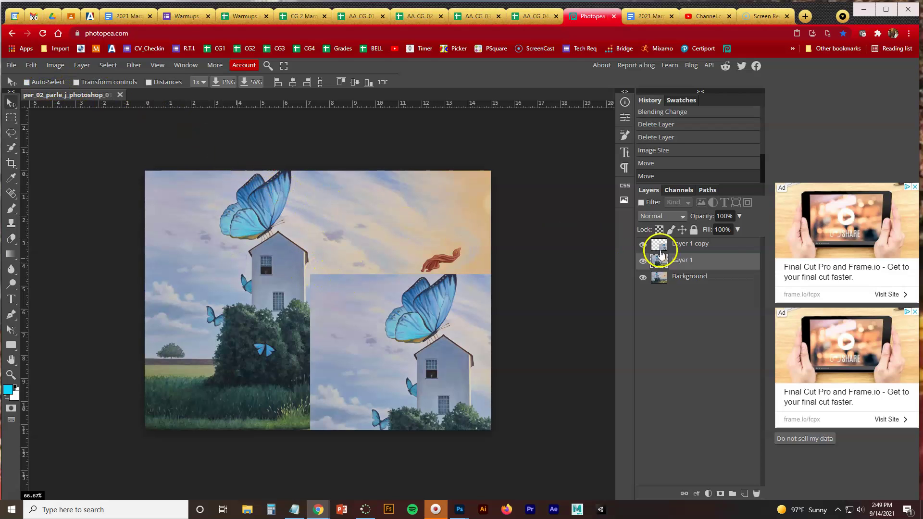
pyautogui.click(682, 260)
pyautogui.click(684, 281)
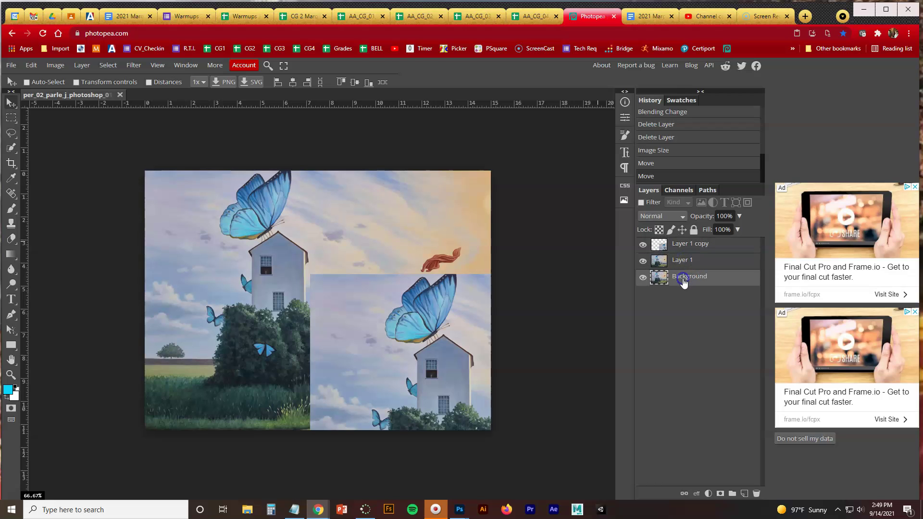
pyautogui.click(684, 267)
pyautogui.click(684, 244)
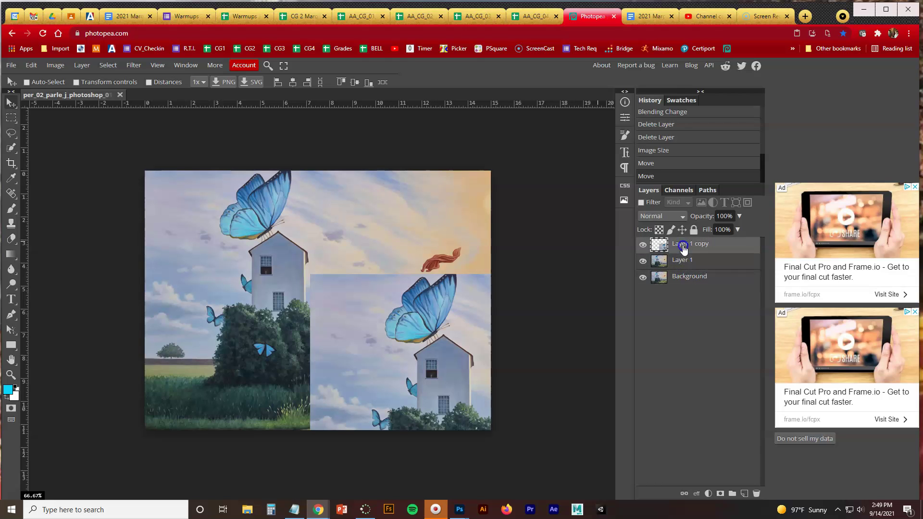
pyautogui.click(682, 261)
pyautogui.click(687, 281)
pyautogui.click(686, 246)
# Switch the marquee tool to Ellipse Select and pick the Zoom tool with Z
pyautogui.rightClick(12, 122)
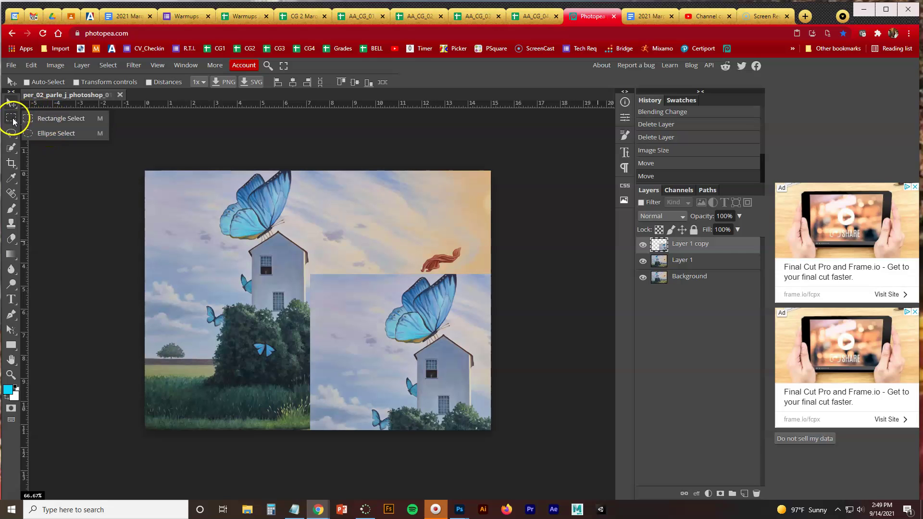
pyautogui.click(52, 134)
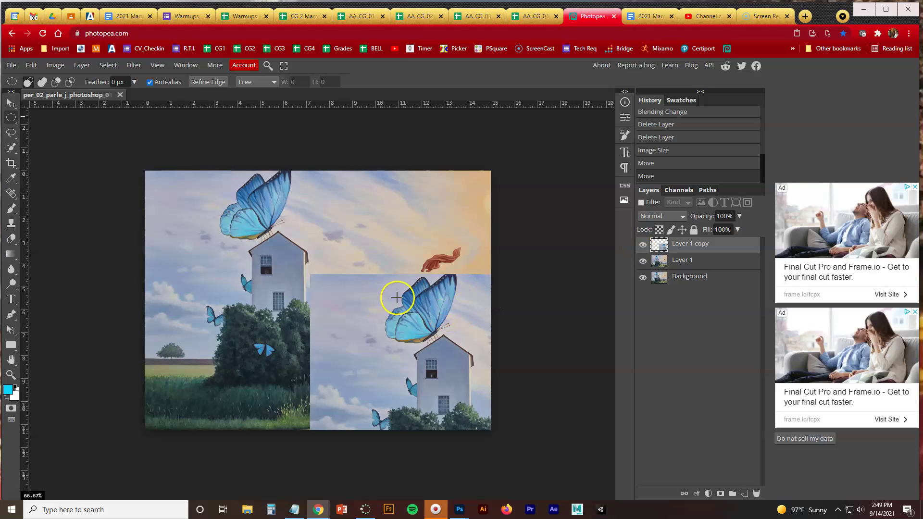
pyautogui.press('z')
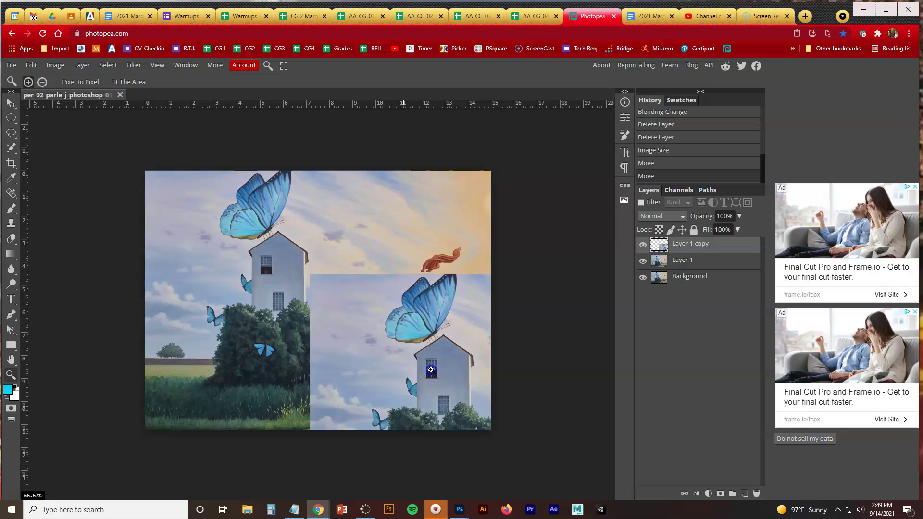
# Zoom to 400% on the copied house's upper window and pan to frame it
pyautogui.click(424, 376)
pyautogui.click(477, 390)
pyautogui.click(499, 412)
pyautogui.click(498, 412)
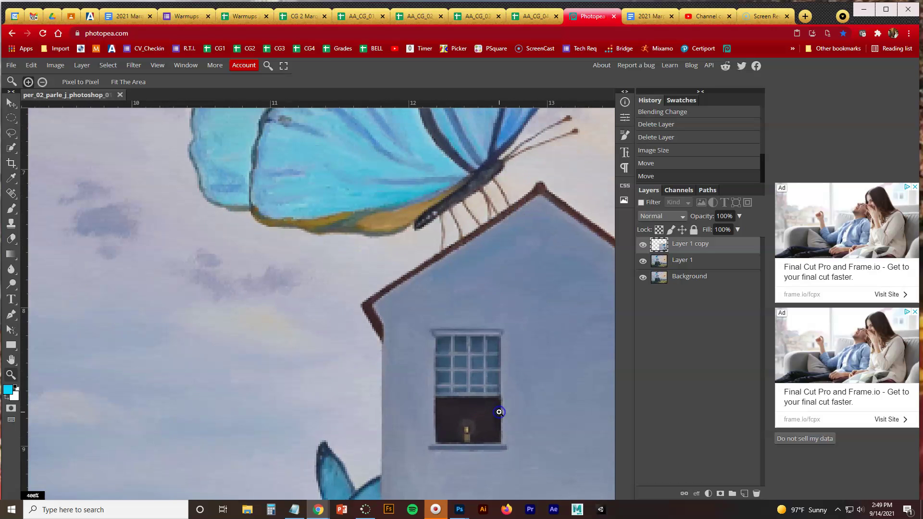
pyautogui.moveTo(495, 412); pyautogui.dragTo(400, 313)
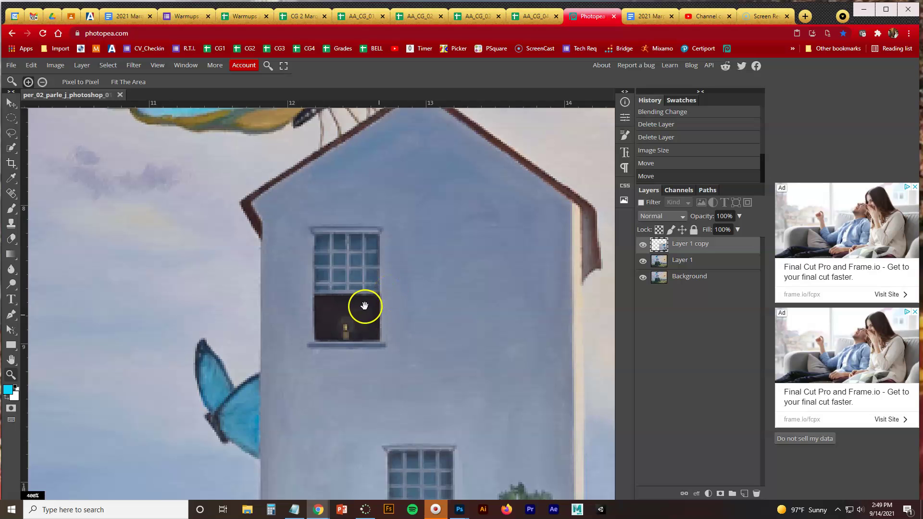
pyautogui.moveTo(291, 305); pyautogui.dragTo(340, 343)
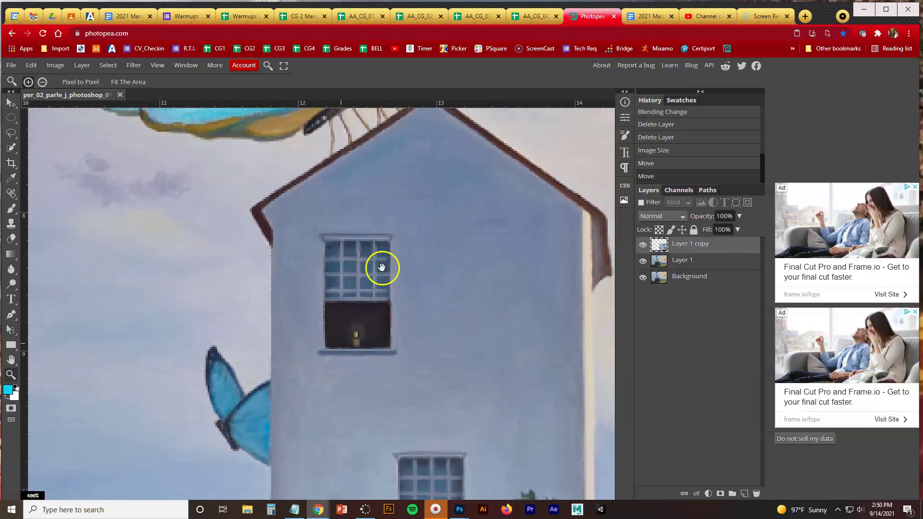
pyautogui.moveTo(324, 283); pyautogui.dragTo(346, 313)
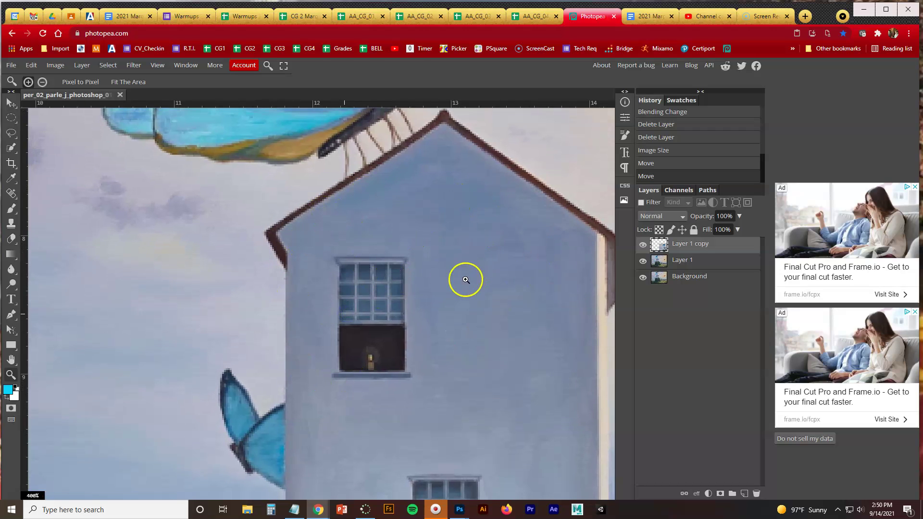
# Draw an oval marquee around the upper window, then shift it to centre on the window
pyautogui.click(14, 121)
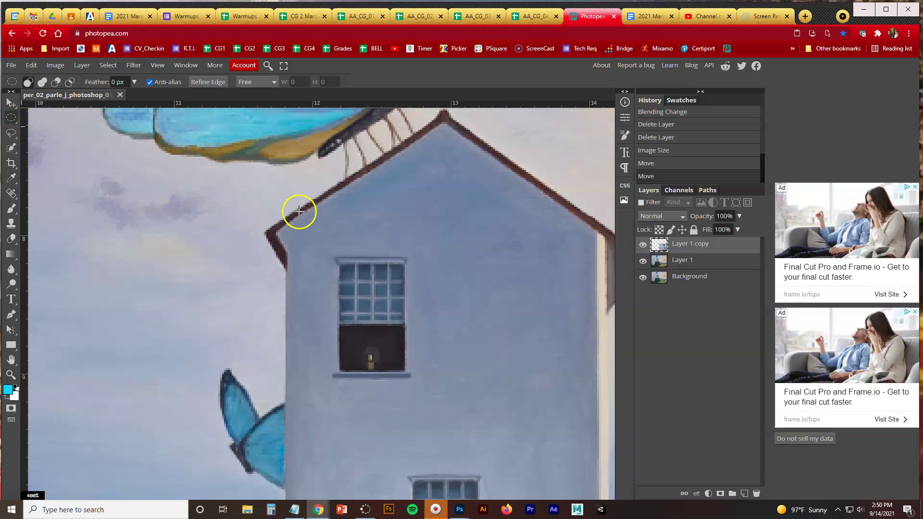
pyautogui.moveTo(305, 212); pyautogui.dragTo(441, 420)
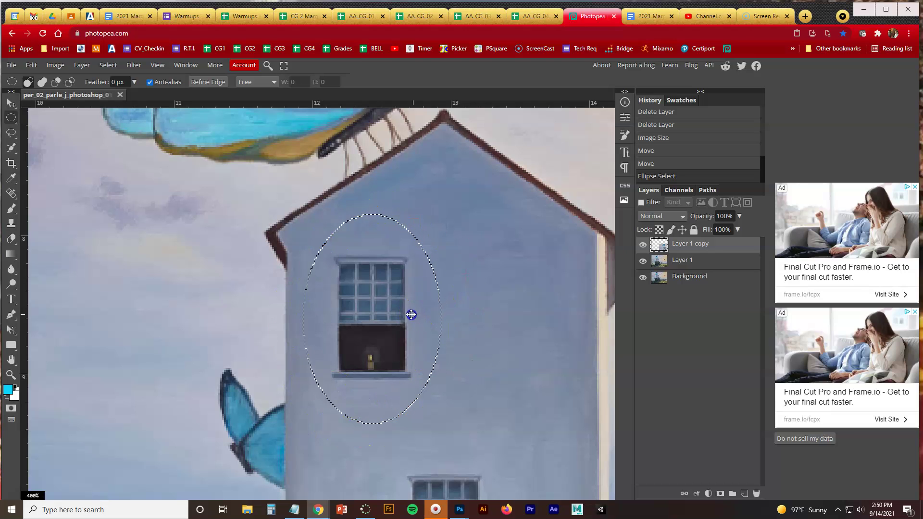
pyautogui.moveTo(410, 313); pyautogui.dragTo(374, 334)
pyautogui.moveTo(325, 312); pyautogui.dragTo(372, 329)
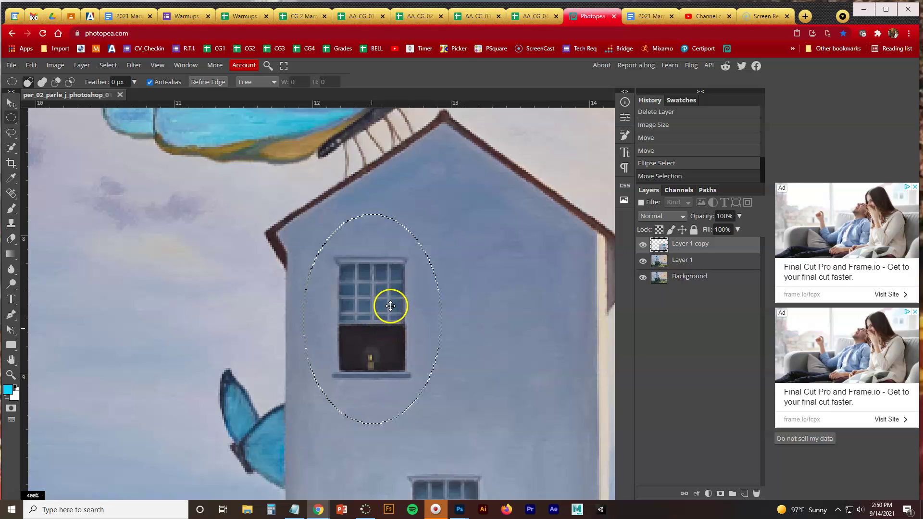
# Zoom back out to 100% and drag the oval window piece into the upper-left sky
pyautogui.click(12, 376)
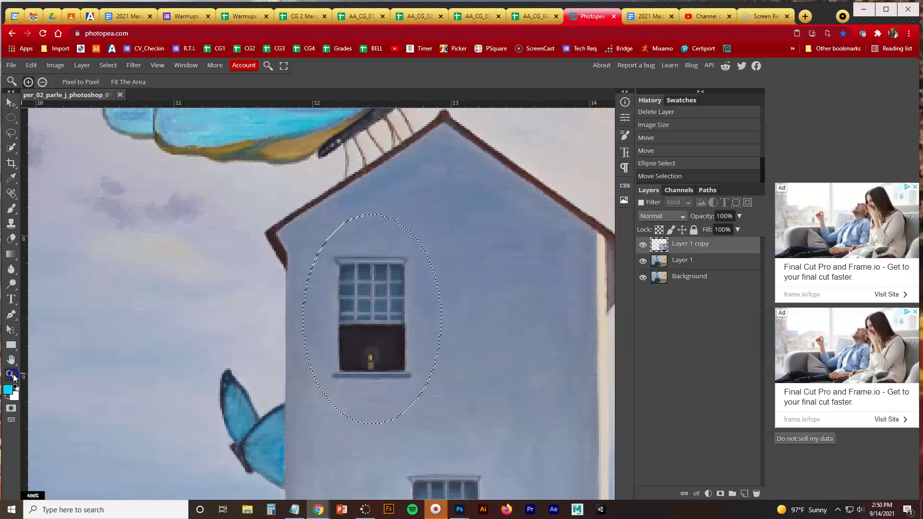
pyautogui.keyDown('alt'); pyautogui.click(376, 309); pyautogui.keyUp('alt')
pyautogui.keyDown('alt'); pyautogui.click(375, 310); pyautogui.keyUp('alt')
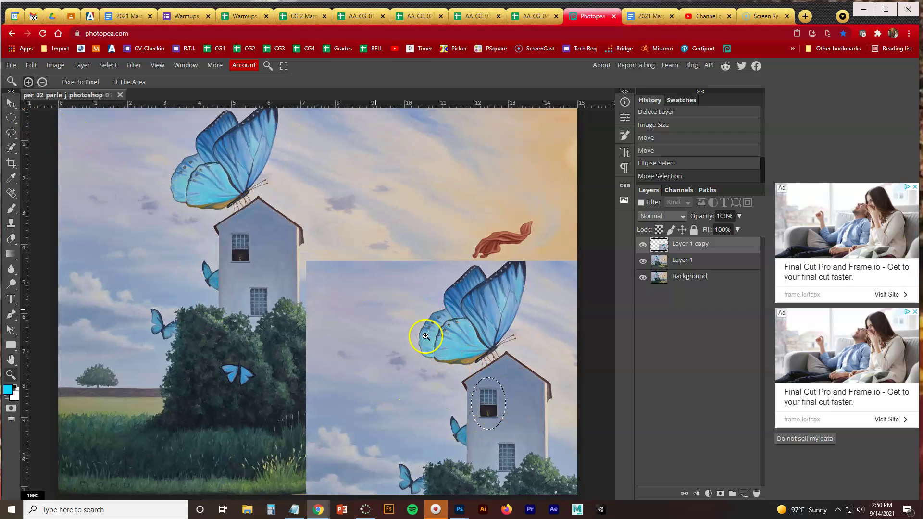
pyautogui.click(14, 107)
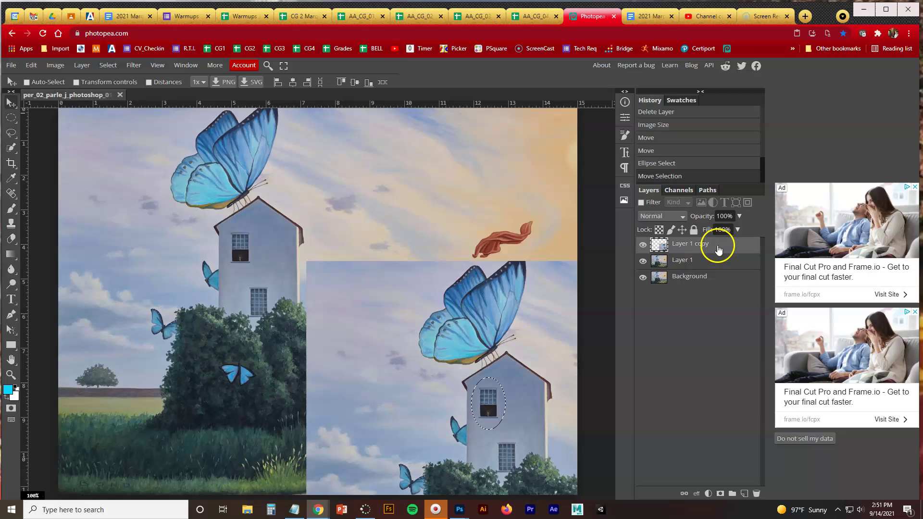
pyautogui.moveTo(497, 403); pyautogui.dragTo(141, 211)
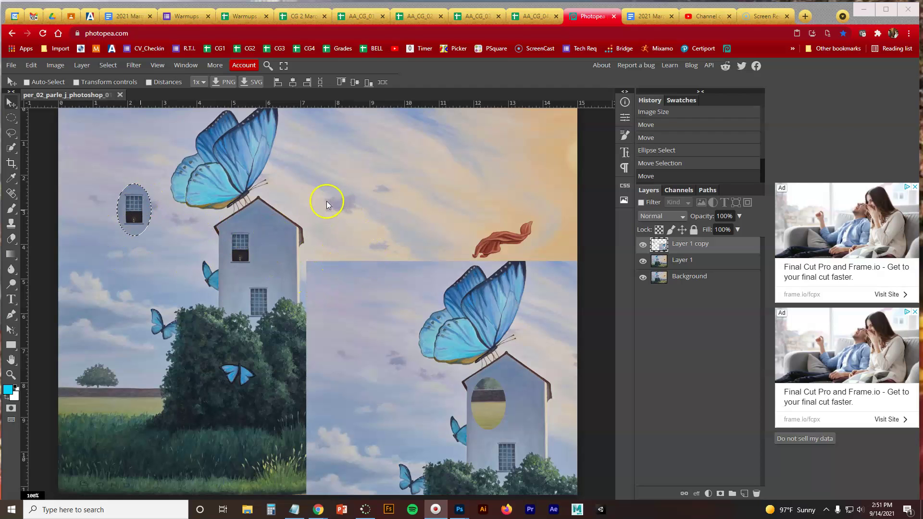
# Deselect the oval and nudge Layer 1 copy slightly upward, then show the selection shape choices
pyautogui.click(109, 65)
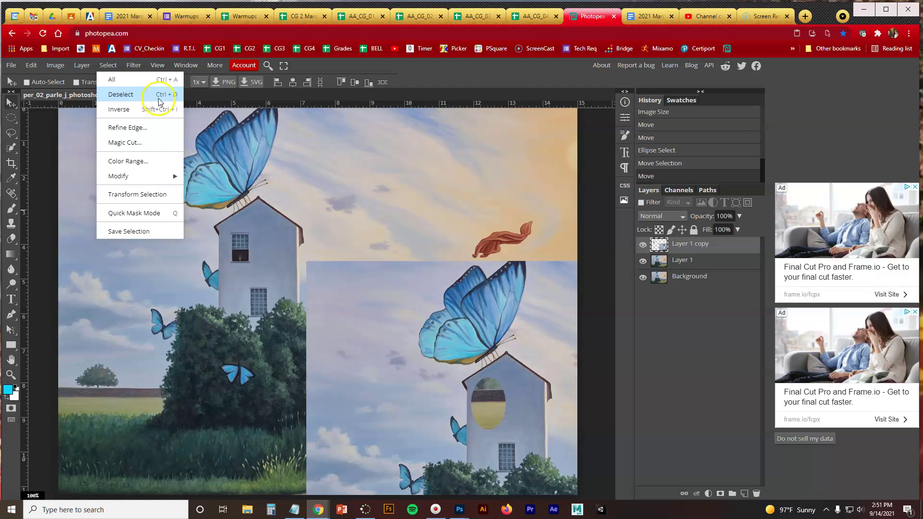
pyautogui.click(131, 98)
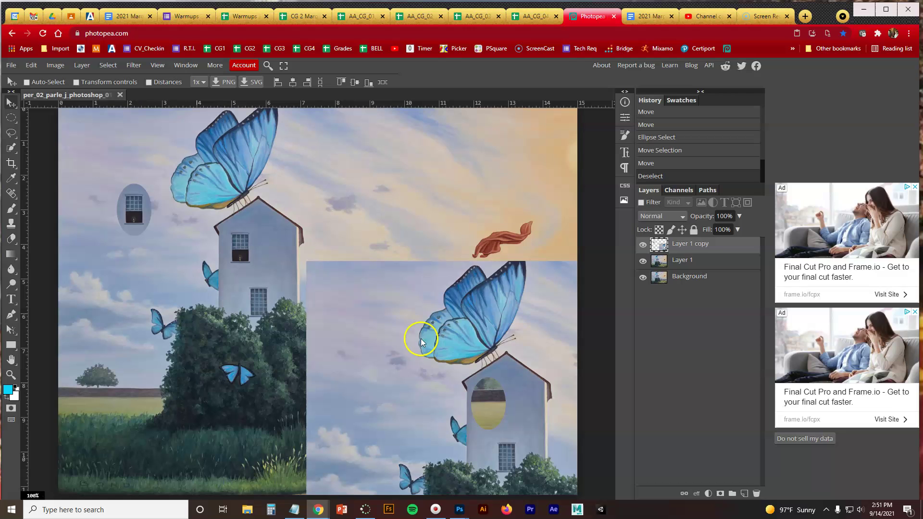
pyautogui.moveTo(379, 324)
pyautogui.mouseDown()
pyautogui.moveTo(367, 346)
pyautogui.moveTo(352, 338)
pyautogui.moveTo(350, 315)
pyautogui.moveTo(376, 314)
pyautogui.moveTo(342, 307)
pyautogui.moveTo(367, 309)
pyautogui.moveTo(385, 289)
pyautogui.moveTo(414, 327)
pyautogui.moveTo(346, 356)
pyautogui.moveTo(286, 298)
pyautogui.moveTo(254, 321)
pyautogui.moveTo(297, 329)
pyautogui.moveTo(113, 309)
pyautogui.moveTo(128, 220)
pyautogui.moveTo(161, 202)
pyautogui.moveTo(374, 304)
pyautogui.moveTo(356, 325)
pyautogui.moveTo(359, 310)
pyautogui.moveTo(363, 319)
pyautogui.mouseUp()
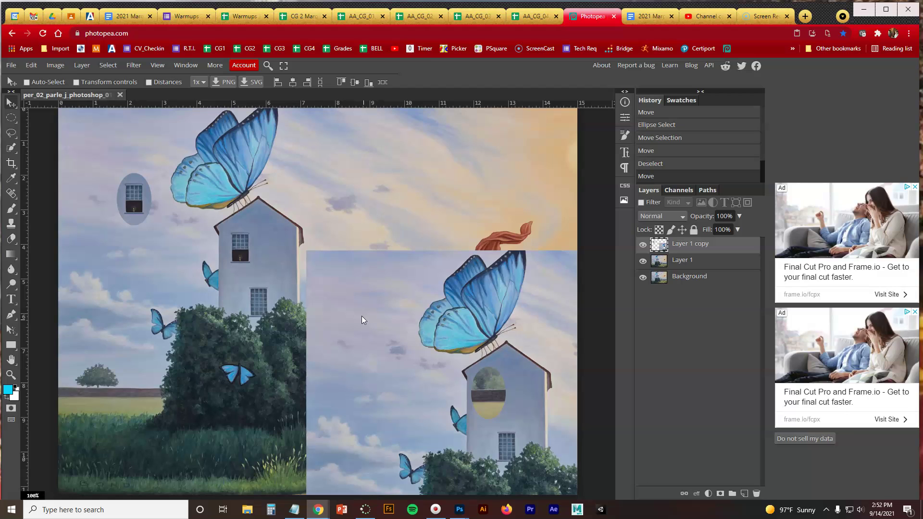
pyautogui.click(390, 292)
pyautogui.moveTo(13, 120); pyautogui.dragTo(38, 120)
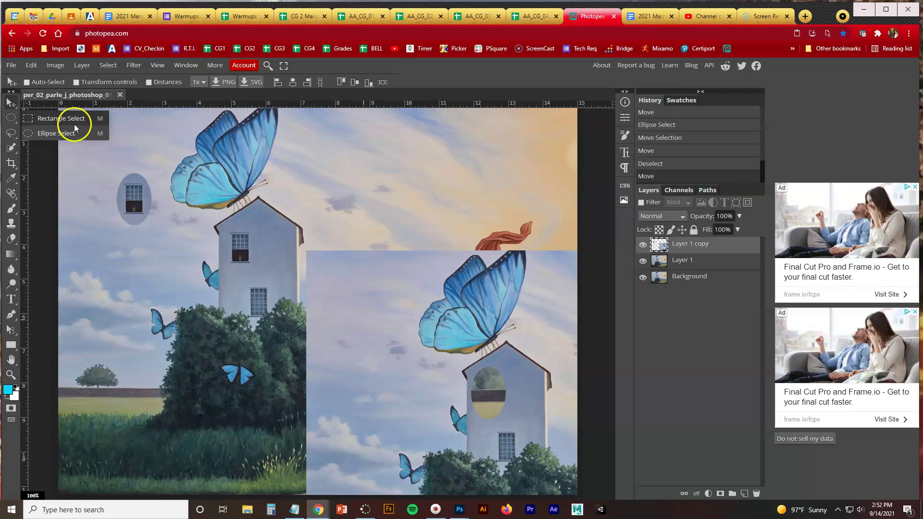
# Save the image as a PSD in Downloads with the file name ending changed from 01 to _02.psd
pyautogui.click(405, 70)
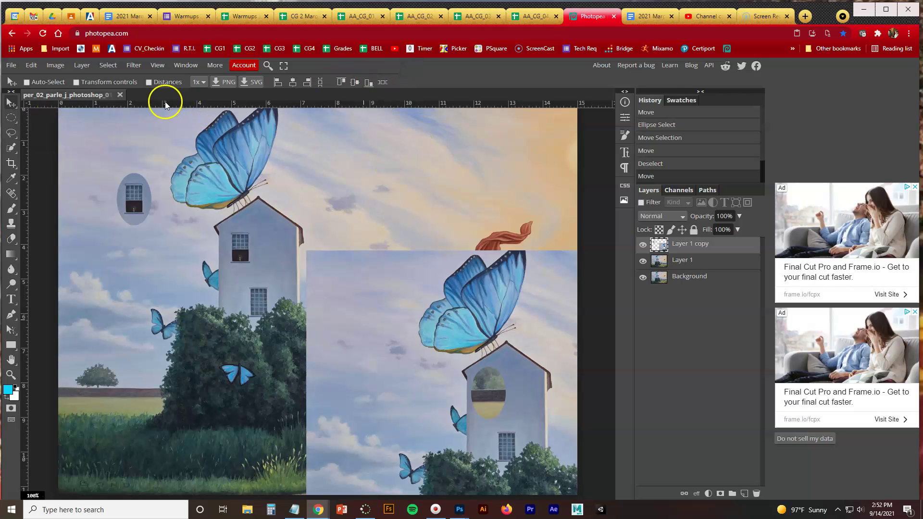
pyautogui.click(11, 65)
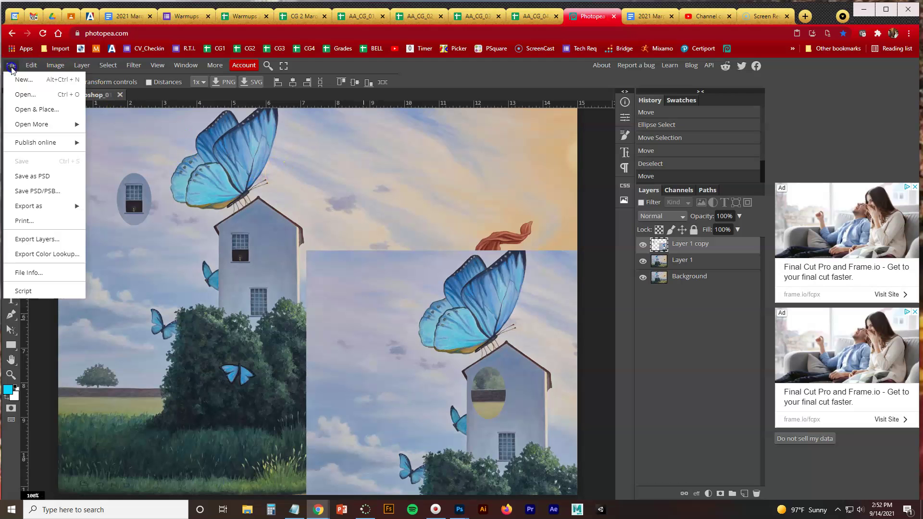
pyautogui.click(35, 179)
pyautogui.click(132, 203)
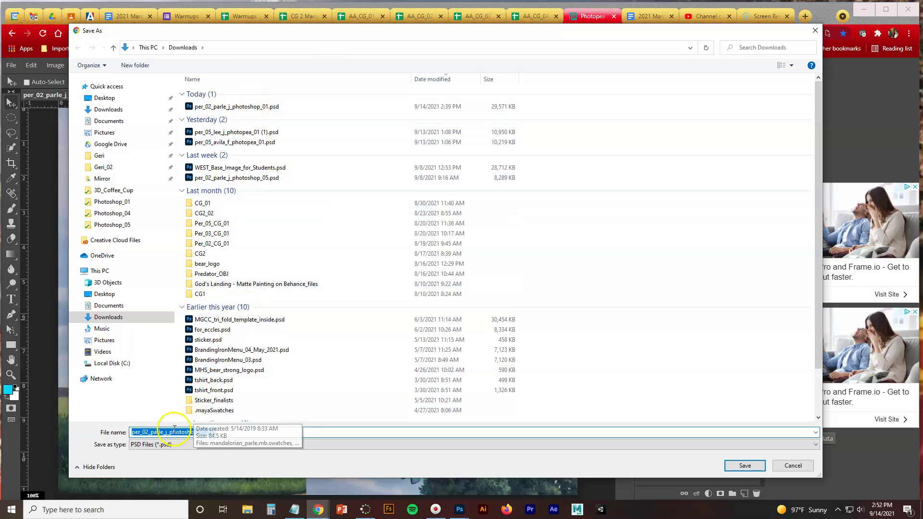
pyautogui.click(135, 432)
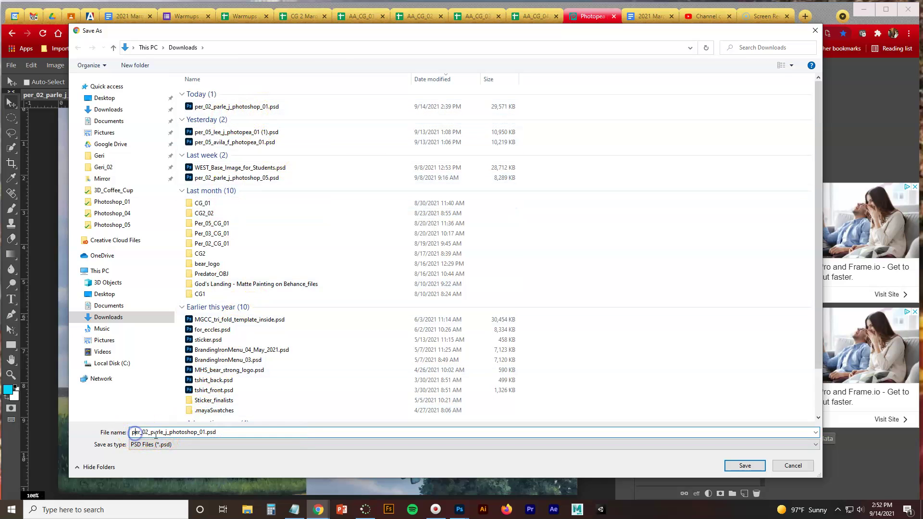
pyautogui.click(204, 432)
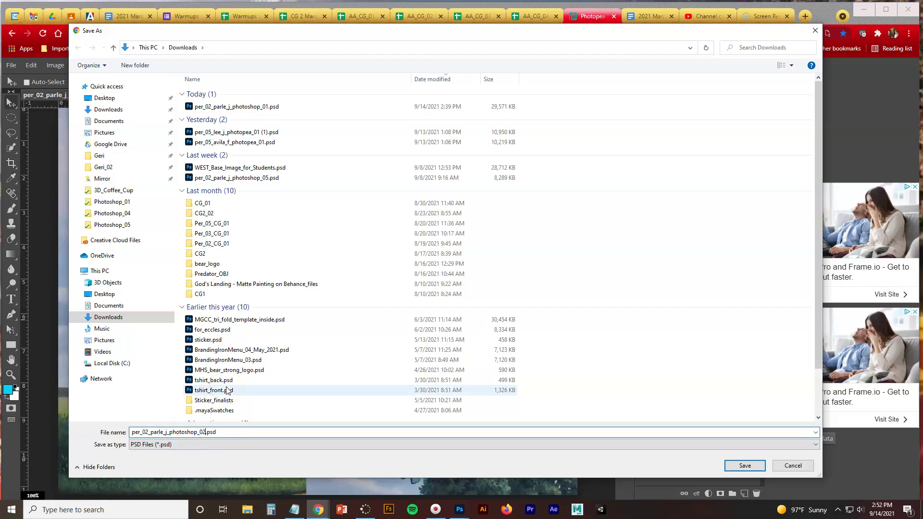
pyautogui.click(738, 466)
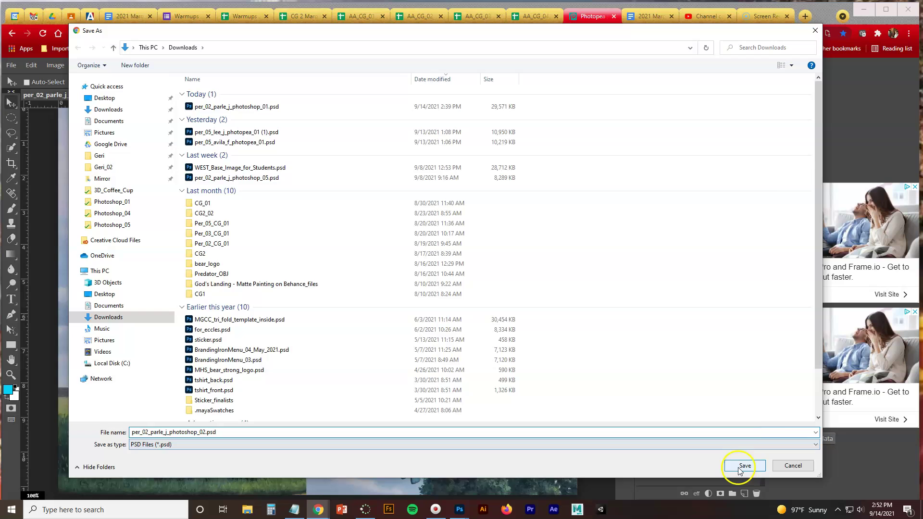